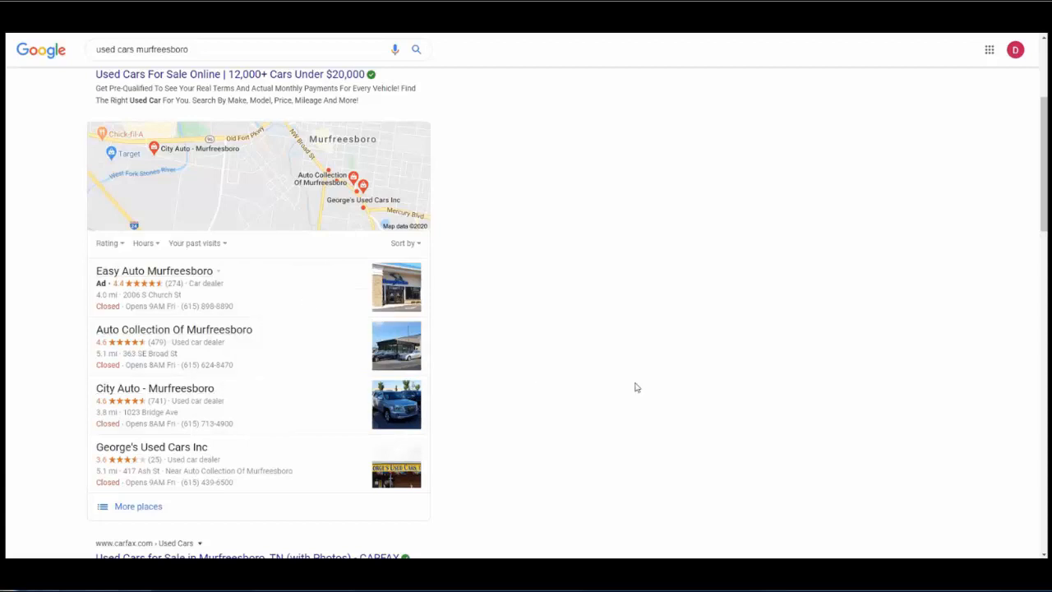
Scroll the Murfreesboro used car dealer results and expand the full local map listing.
{"action": "scroll", "coordinate": [635, 387], "scroll_direction": "up", "scroll_amount": 3}
{"action": "scroll", "coordinate": [634, 387], "scroll_direction": "down", "scroll_amount": 1}
{"action": "scroll", "coordinate": [634, 387], "scroll_direction": "up", "scroll_amount": 1}
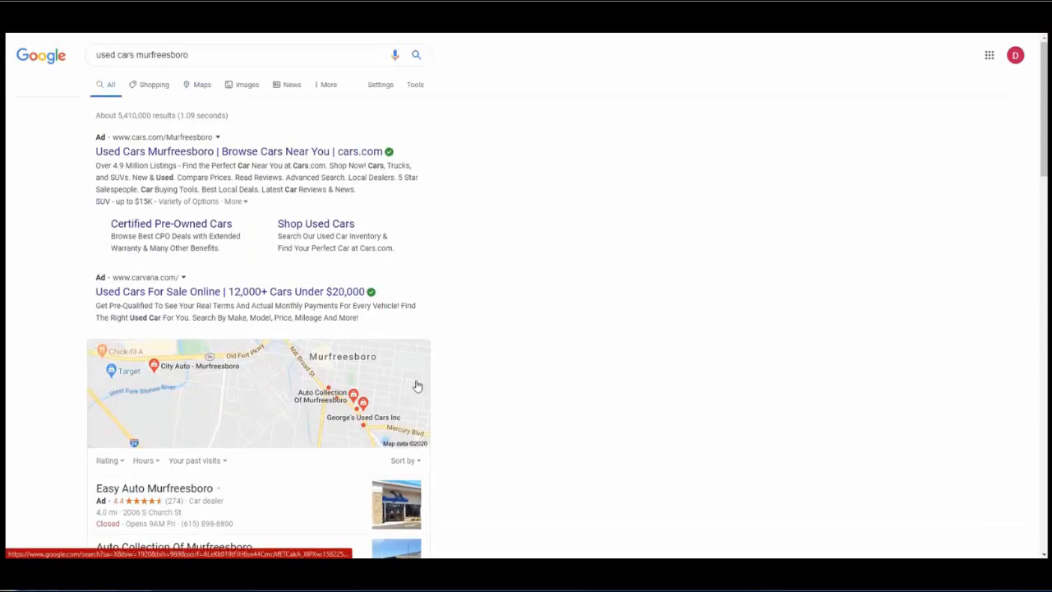
{"action": "scroll", "coordinate": [370, 372], "scroll_direction": "down", "scroll_amount": 3}
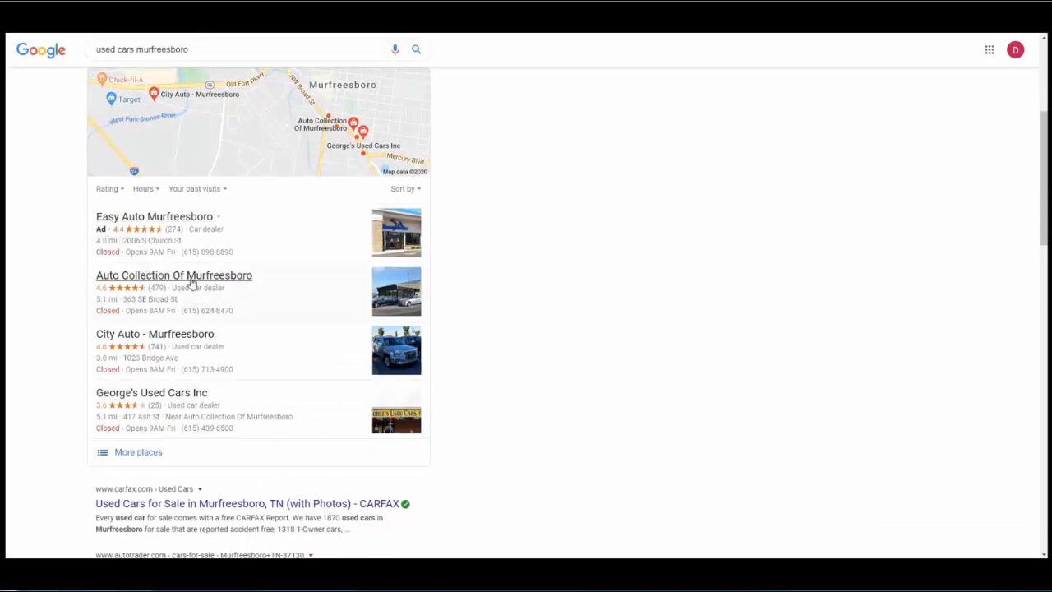
{"action": "left_click", "coordinate": [296, 123]}
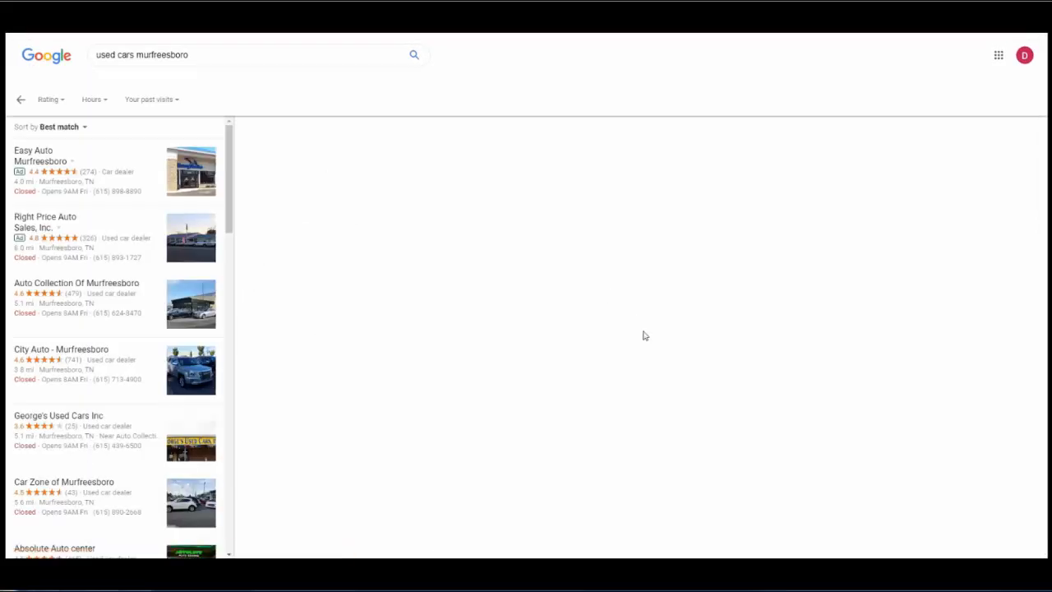
Zoom the Google Maps view in and out over the Murfreesboro dealer locations.
{"action": "scroll", "coordinate": [662, 338], "scroll_direction": "down", "scroll_amount": 2}
{"action": "scroll", "coordinate": [664, 340], "scroll_direction": "up", "scroll_amount": 2}
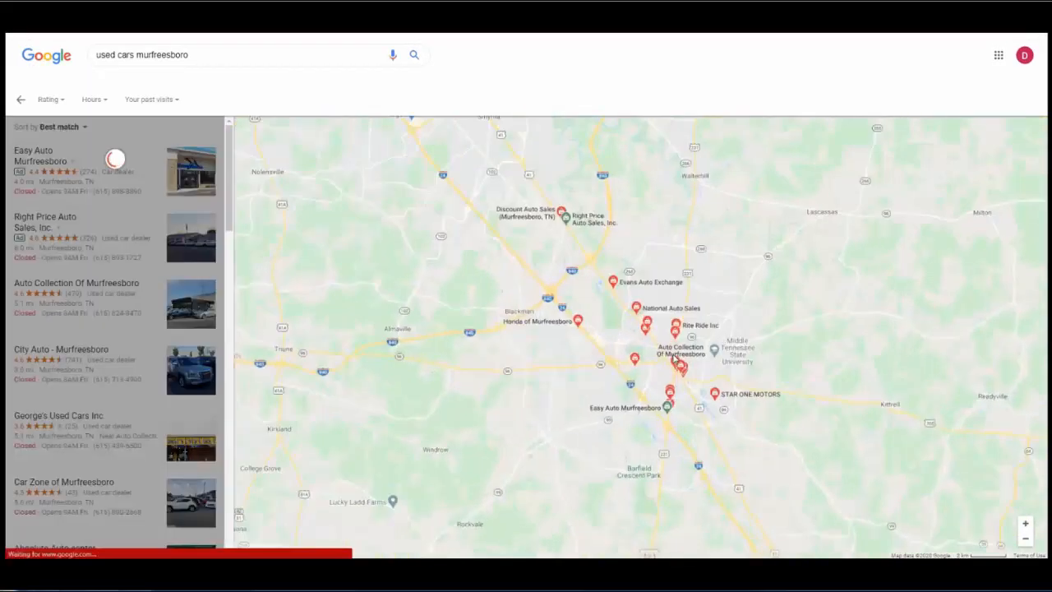
{"action": "scroll", "coordinate": [668, 344], "scroll_direction": "down", "scroll_amount": 1}
{"action": "scroll", "coordinate": [671, 346], "scroll_direction": "up", "scroll_amount": 1}
{"action": "scroll", "coordinate": [740, 374], "scroll_direction": "down", "scroll_amount": 2}
{"action": "scroll", "coordinate": [699, 386], "scroll_direction": "up", "scroll_amount": 1}
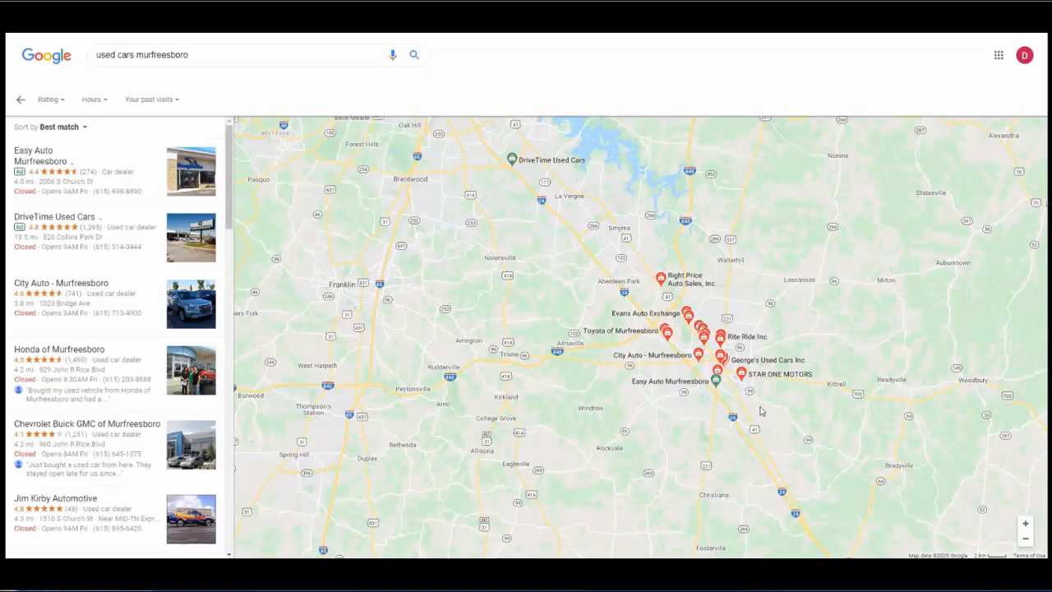
{"action": "scroll", "coordinate": [752, 353], "scroll_direction": "up", "scroll_amount": 2}
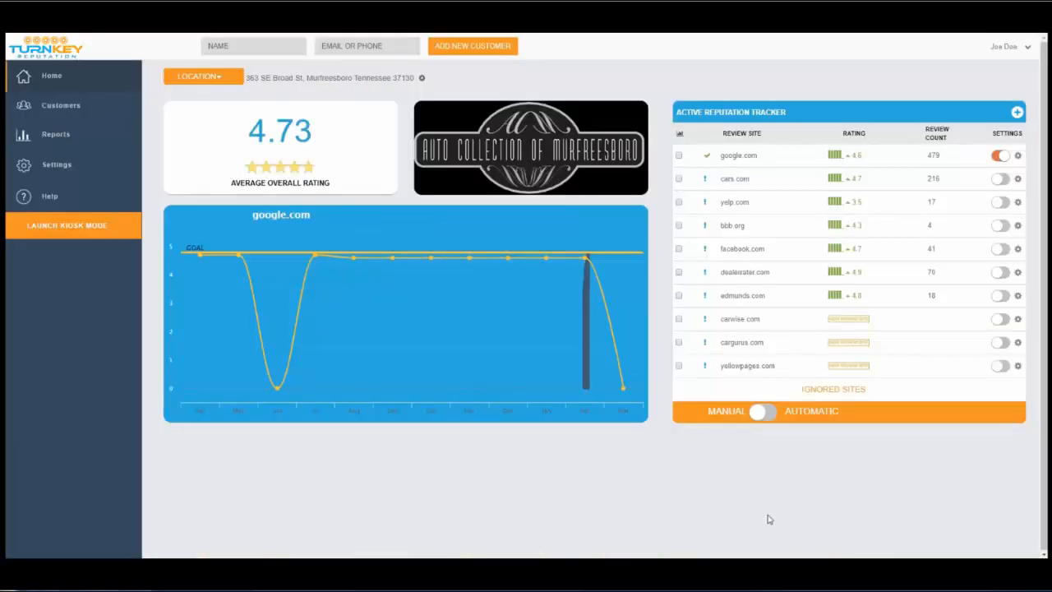
{"action": "mouse_move", "coordinate": [610, 333]}
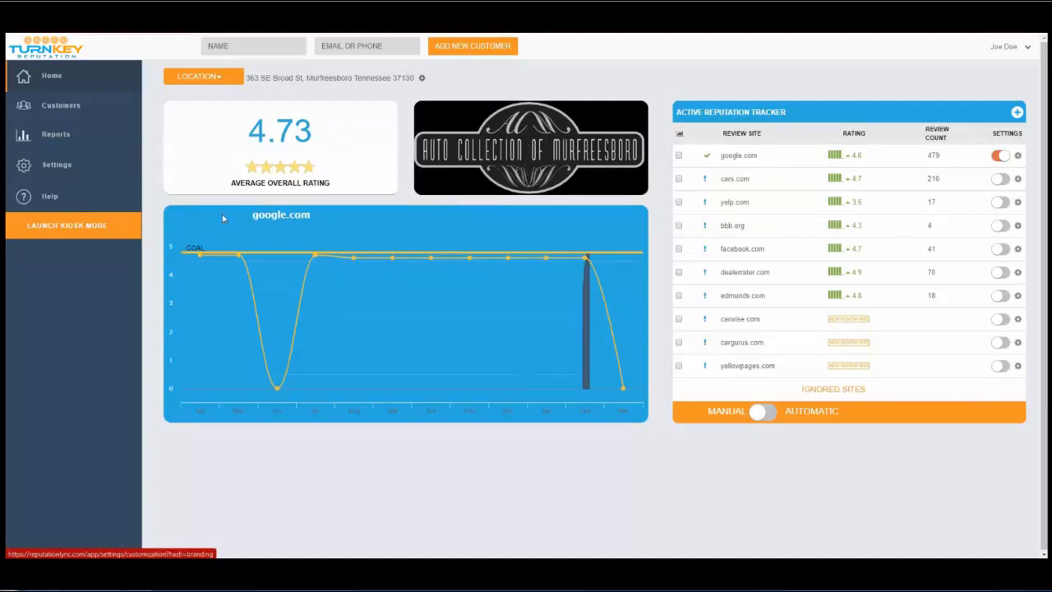
Try the Kiosk Mode customer sign-up page, then go to the account Settings page.
{"action": "left_click", "coordinate": [90, 234]}
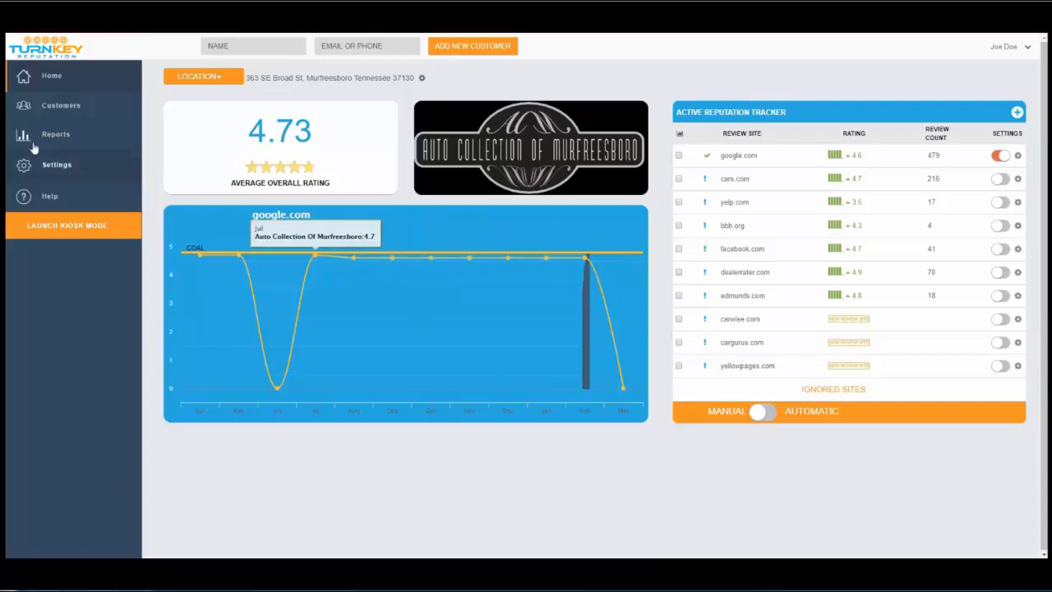
{"action": "left_click", "coordinate": [51, 164]}
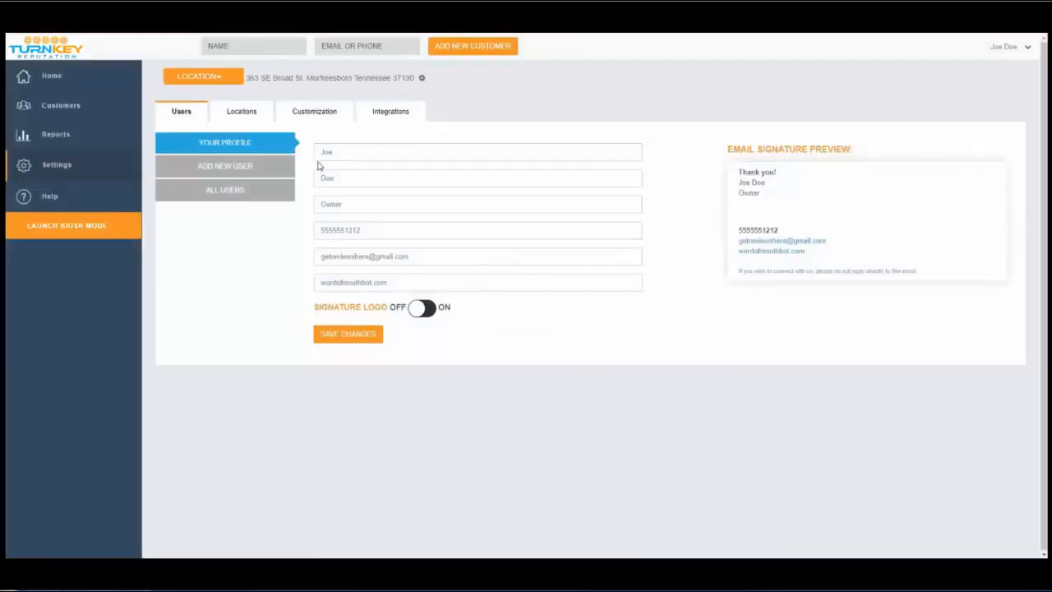
Show Customization General Settings, including 0-hour review delay and bad-rating auto response.
{"action": "left_click", "coordinate": [317, 121]}
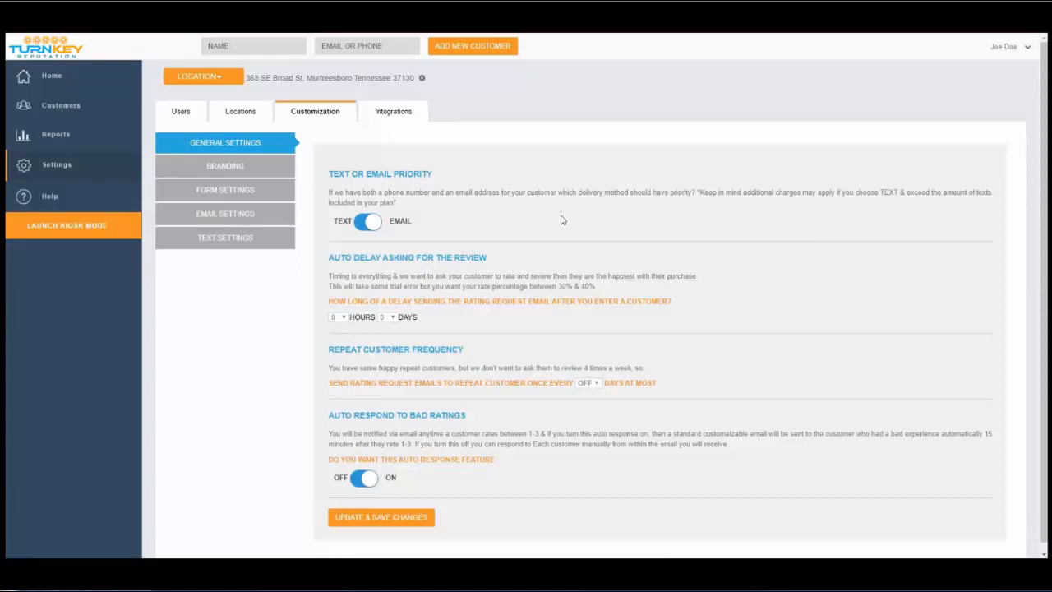
{"action": "scroll", "coordinate": [563, 218], "scroll_direction": "down", "scroll_amount": 1}
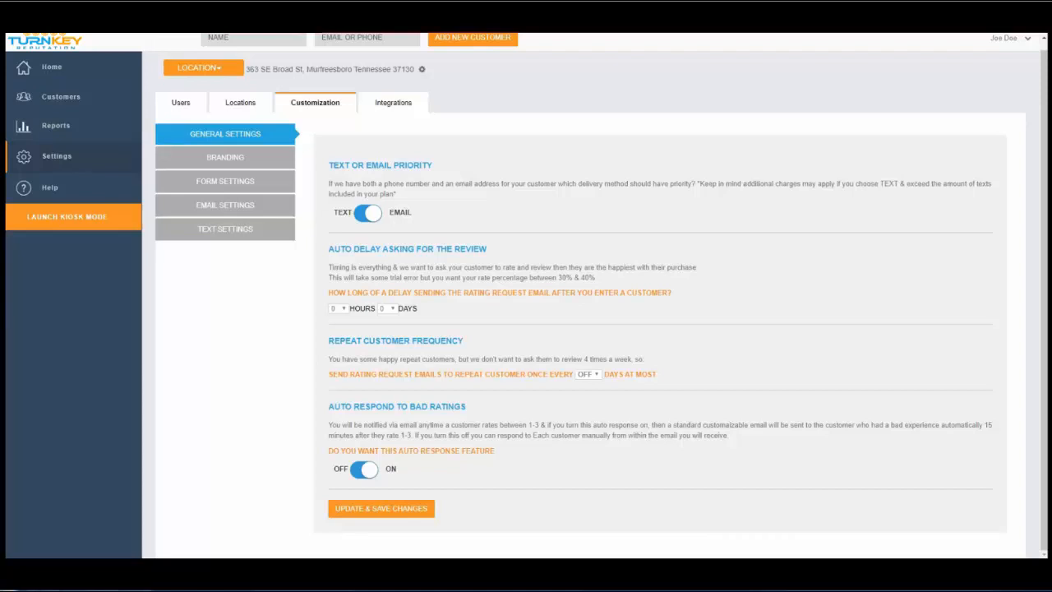
{"action": "left_click", "coordinate": [337, 308]}
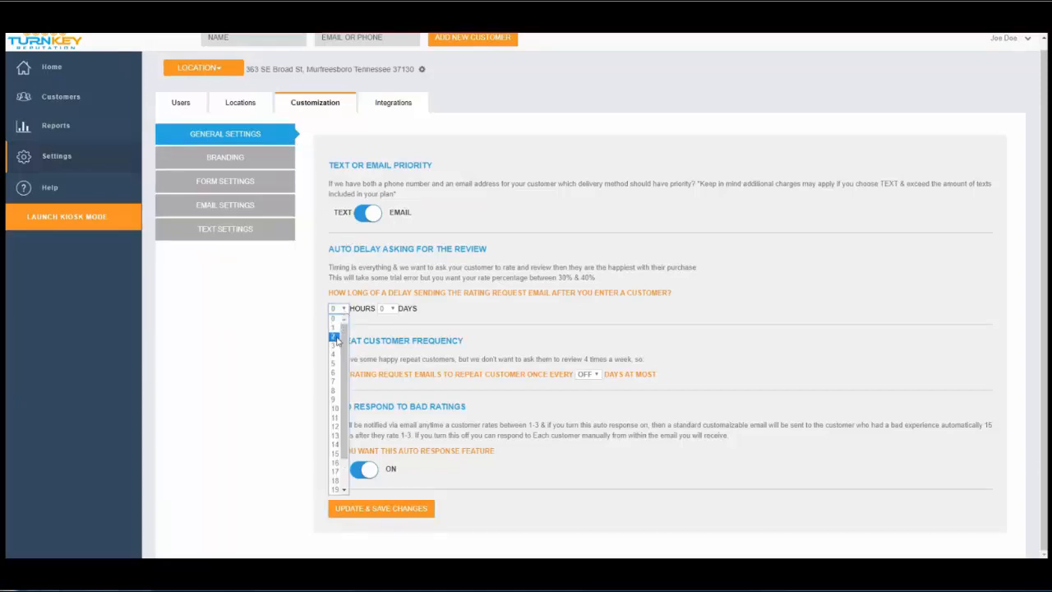
{"action": "left_click", "coordinate": [336, 354]}
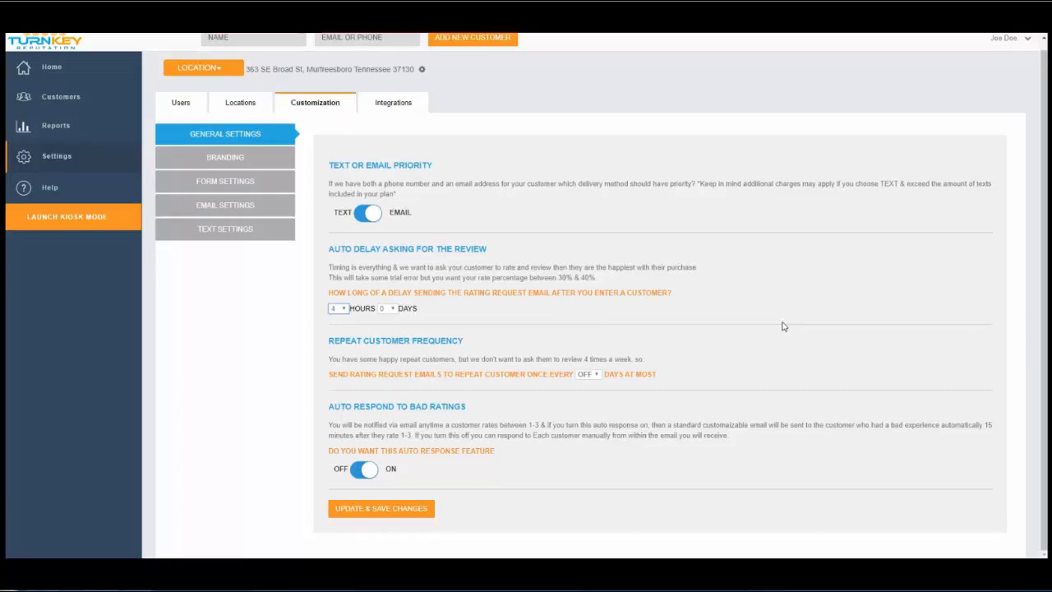
{"action": "left_click", "coordinate": [344, 309]}
{"action": "left_click", "coordinate": [338, 319]}
In Branding, try red and blue form backgrounds, then settle on near-black #080606.
{"action": "left_click", "coordinate": [247, 161]}
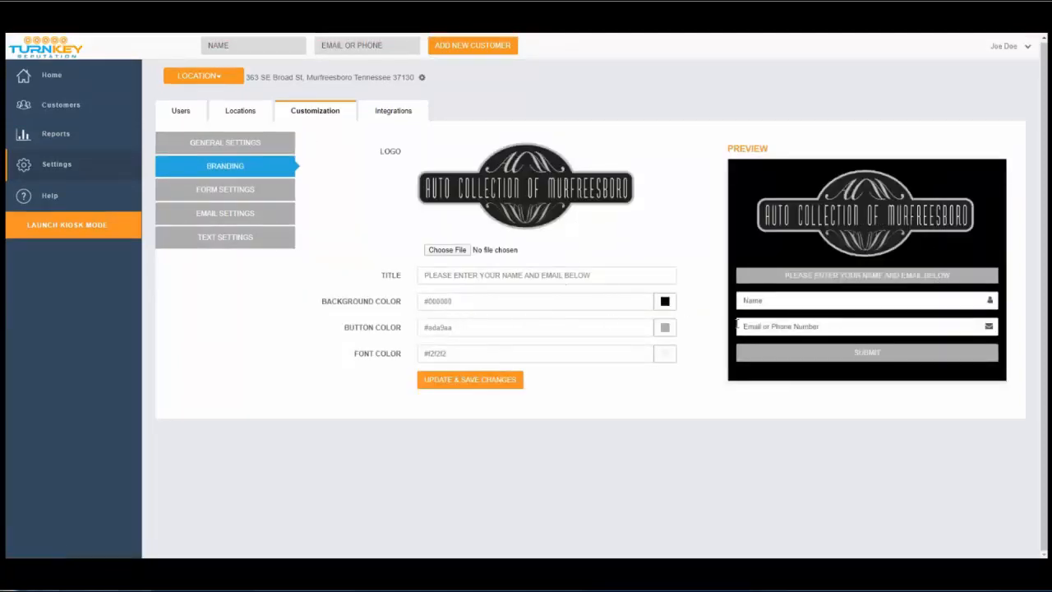
{"action": "left_click", "coordinate": [666, 302]}
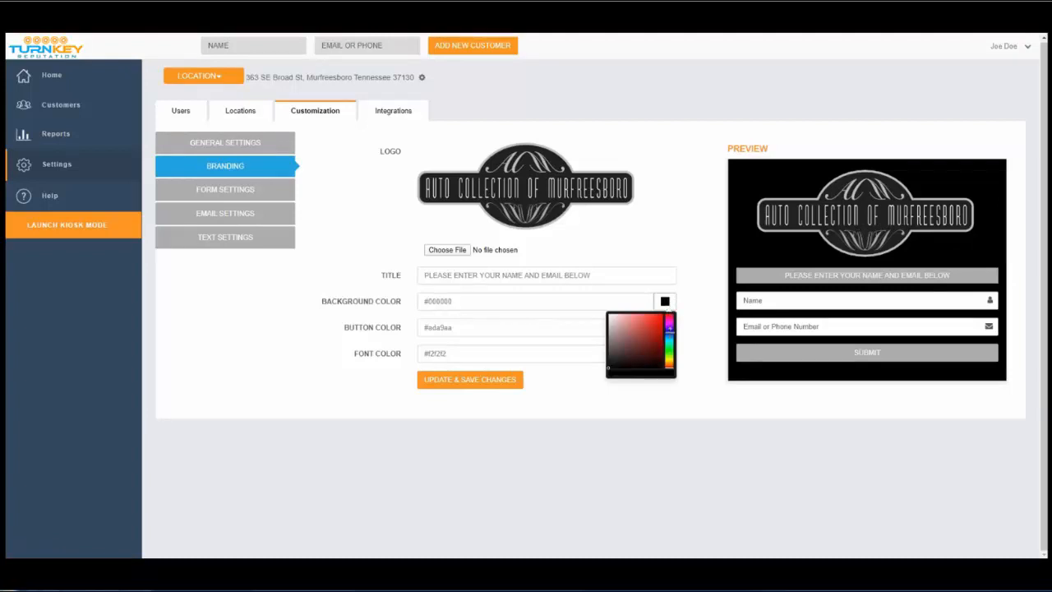
{"action": "left_click_drag", "start_coordinate": [651, 352], "coordinate": [662, 323]}
{"action": "left_click", "coordinate": [669, 332]}
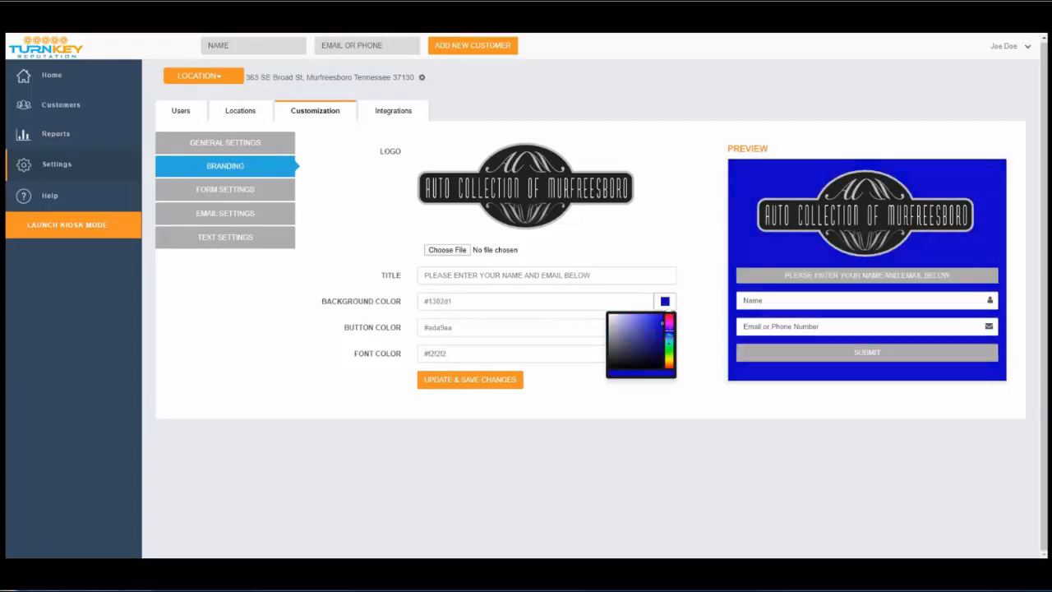
{"action": "left_click", "coordinate": [667, 357]}
{"action": "left_click", "coordinate": [668, 309]}
{"action": "left_click", "coordinate": [679, 332]}
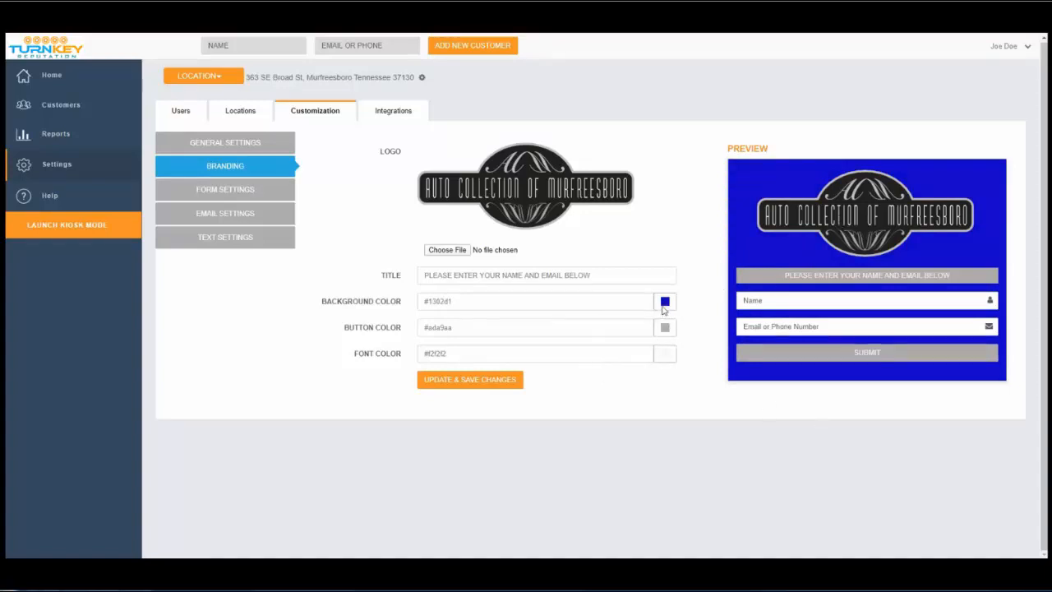
{"action": "left_click", "coordinate": [666, 310]}
{"action": "mouse_move", "coordinate": [666, 327]}
{"action": "left_mouse_down"}
{"action": "mouse_move", "coordinate": [669, 352]}
{"action": "mouse_move", "coordinate": [669, 316]}
{"action": "left_mouse_up"}
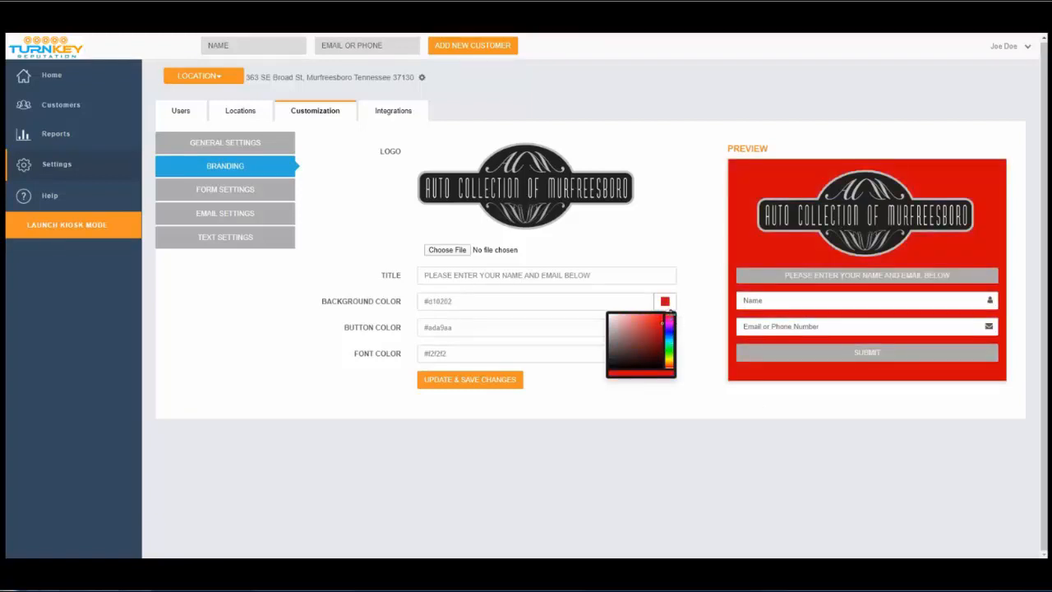
{"action": "left_click_drag", "start_coordinate": [643, 350], "coordinate": [619, 367]}
{"action": "left_click", "coordinate": [649, 440]}
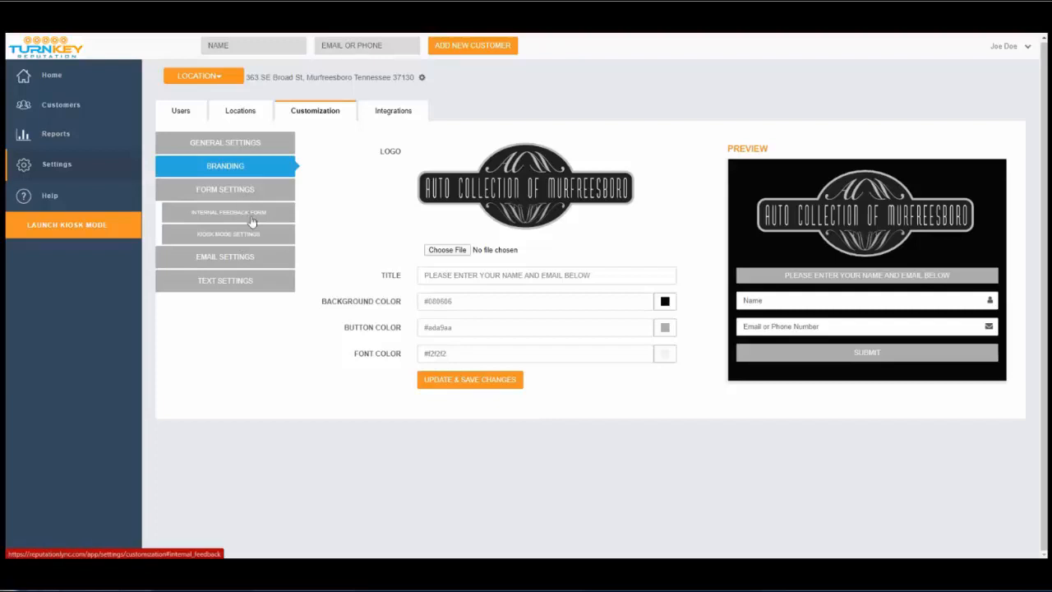
Show the Internal Feedback Form settings with the message for 1–3 star raters.
{"action": "left_click", "coordinate": [251, 214]}
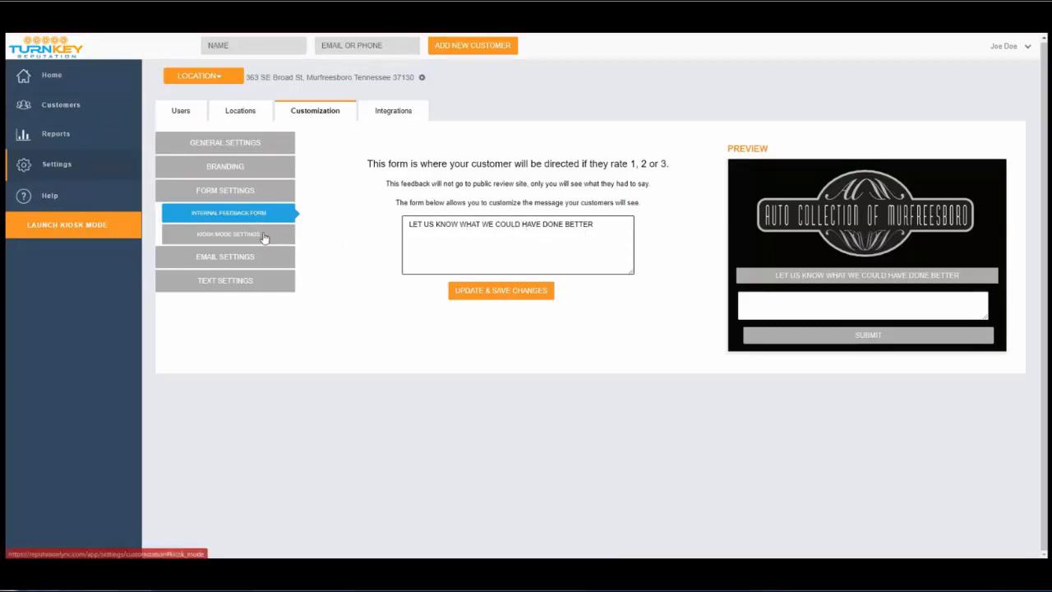
Write the Rating Request Email body asking customers to take a few seconds to review, and save.
{"action": "left_click", "coordinate": [253, 258]}
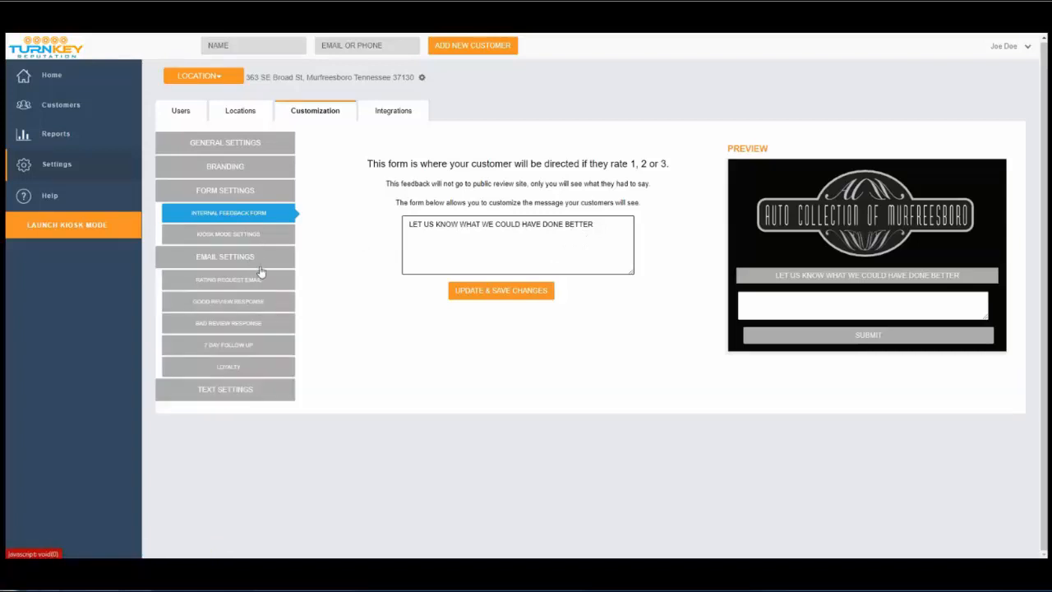
{"action": "left_click", "coordinate": [254, 284]}
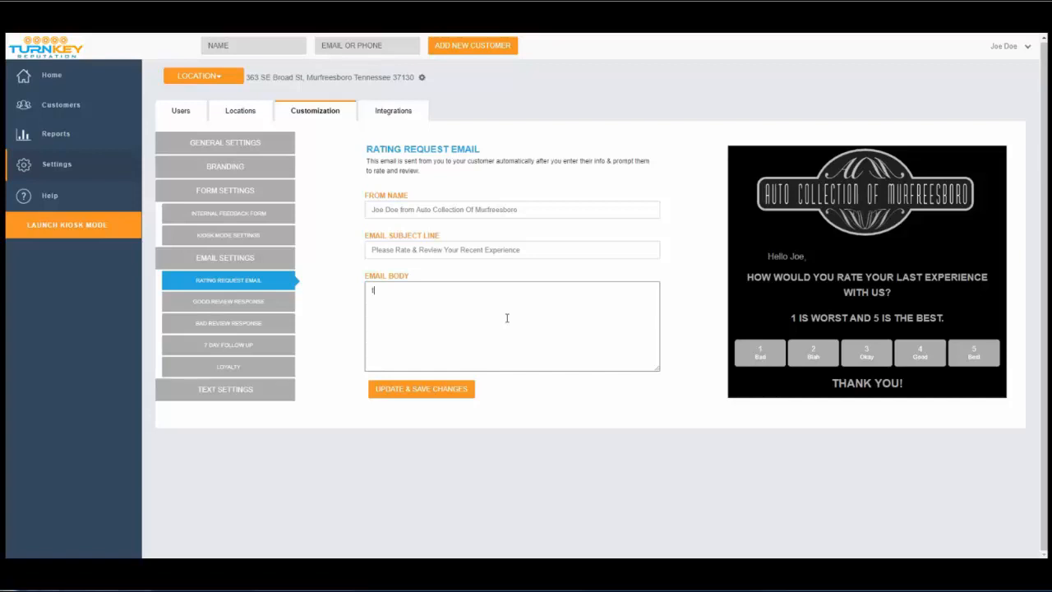
{"action": "type", "text": "wE JUST WANTED TO THANKY OU"}
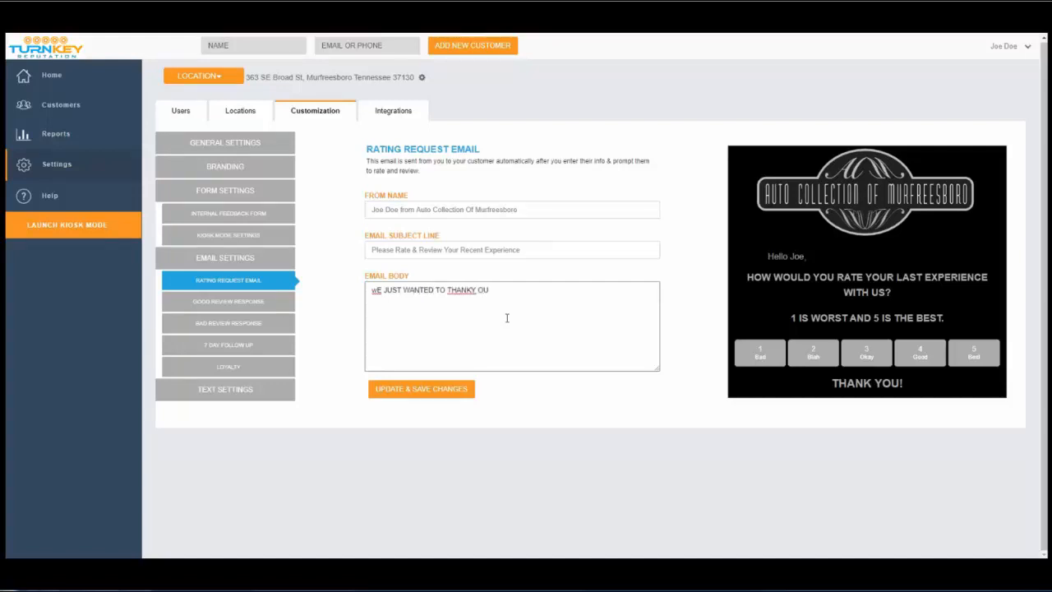
{"action": "key", "text": "BackSpace"}
{"action": "type", "text": "="}
{"action": "key", "text": "BackSpace"}
{"action": "key", "text": "BackSpace"}
{"action": "key", "text": "BackSpace"}
{"action": "key", "text": "BackSpace"}
{"action": "key", "text": "BackSpace"}
{"action": "key", "text": "BackSpace"}
{"action": "key", "text": "BackSpace"}
{"action": "key", "text": "BackSpace"}
{"action": "key", "text": "BackSpace"}
{"action": "key", "text": "BackSpace"}
{"action": "key", "text": "BackSpace"}
{"action": "key", "text": "BackSpace"}
{"action": "key", "text": "BackSpace"}
{"action": "key", "text": "BackSpace"}
{"action": "key", "text": "BackSpace"}
{"action": "key", "text": "BackSpace"}
{"action": "key", "text": "BackSpace"}
{"action": "key", "text": "BackSpace"}
{"action": "key", "text": "BackSpace"}
{"action": "key", "text": "BackSpace"}
{"action": "type", "text": "We ju"}
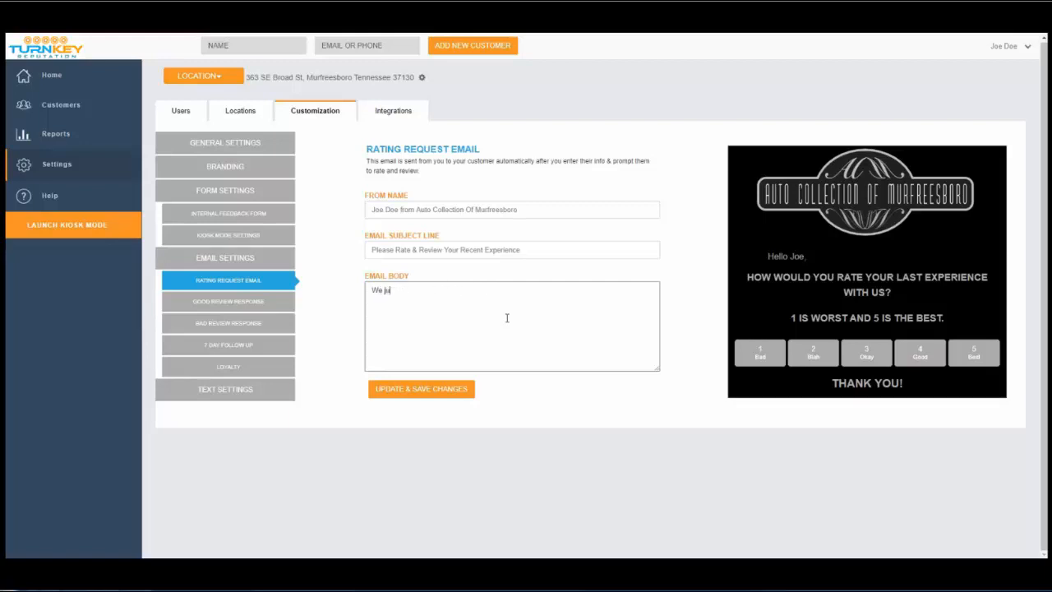
{"action": "type", "text": "st noticed you "}
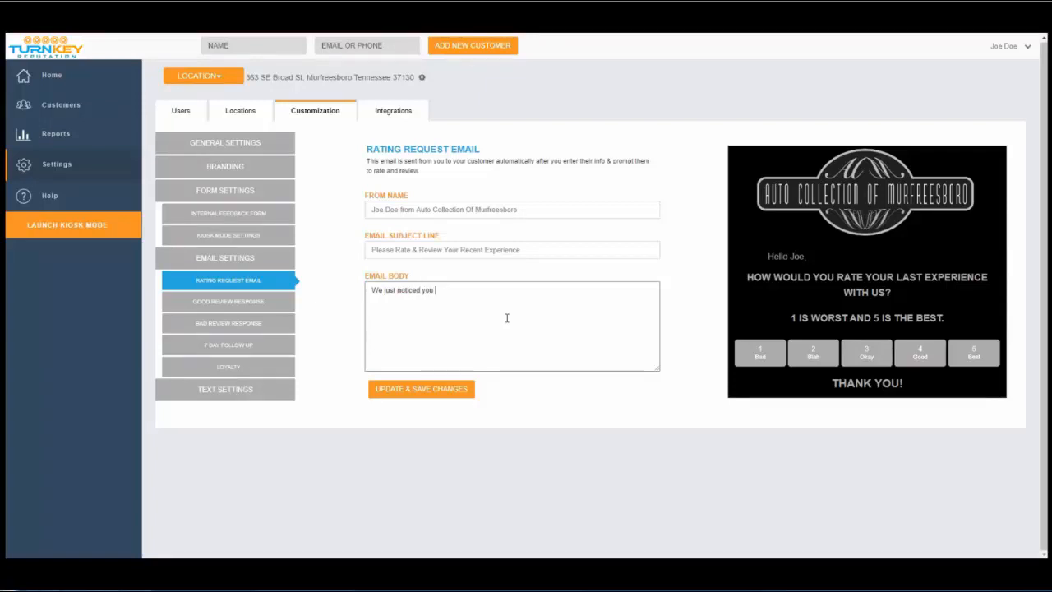
{"action": "type", "text": "were a customer"}
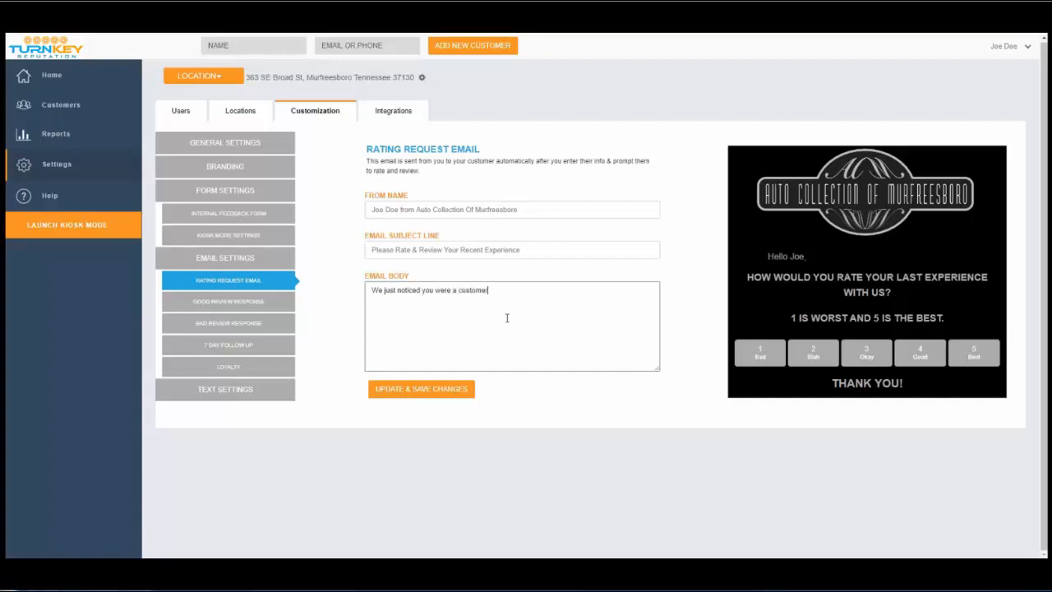
{"action": "type", "text": ". We would love to know how we did. Pl"}
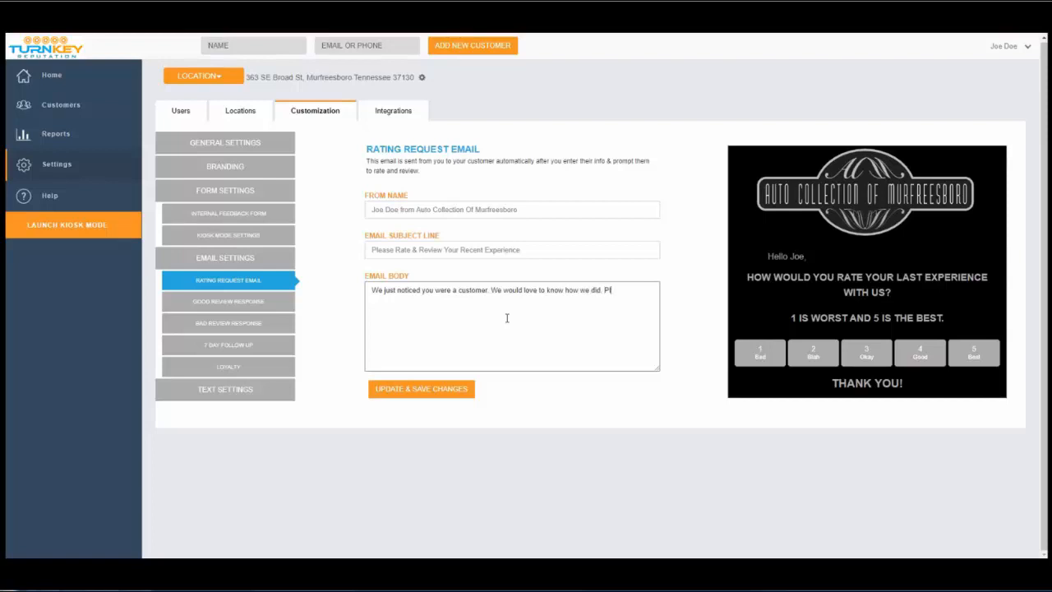
{"action": "type", "text": "ease take a few seconds to give us a re"}
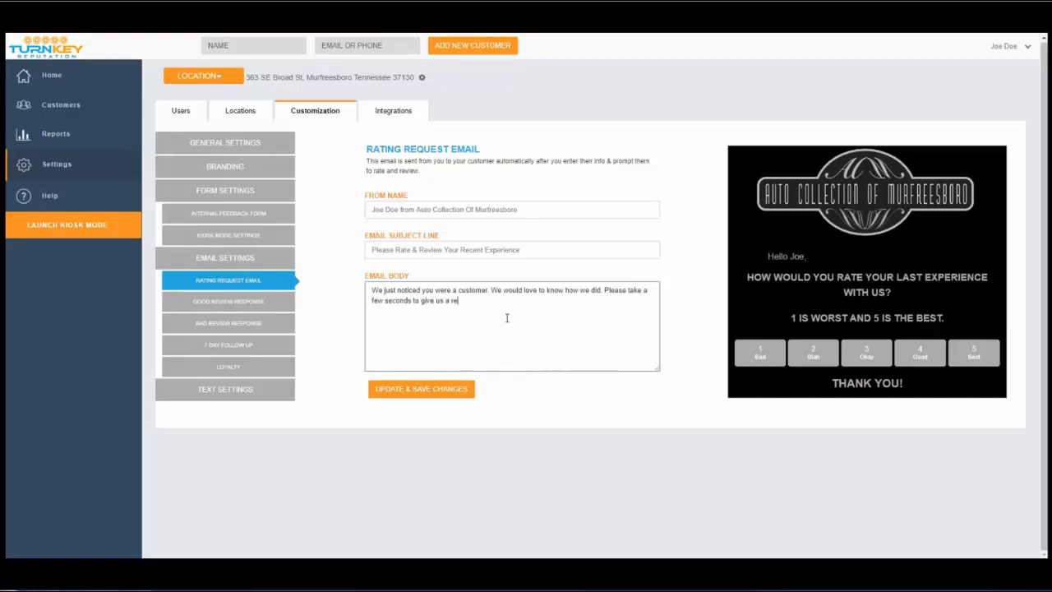
{"action": "type", "text": "view."}
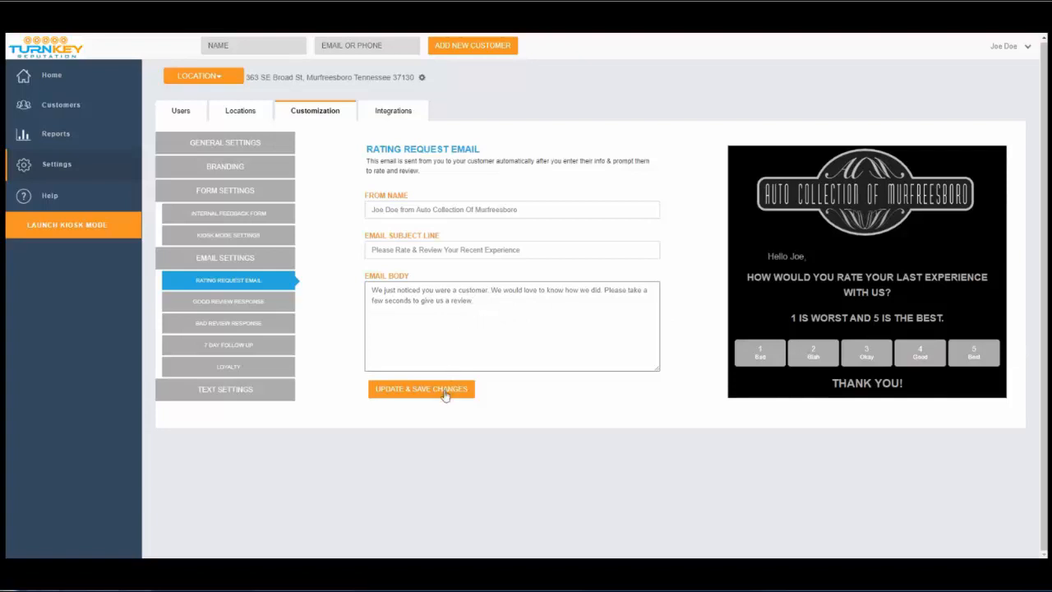
{"action": "left_click", "coordinate": [446, 391]}
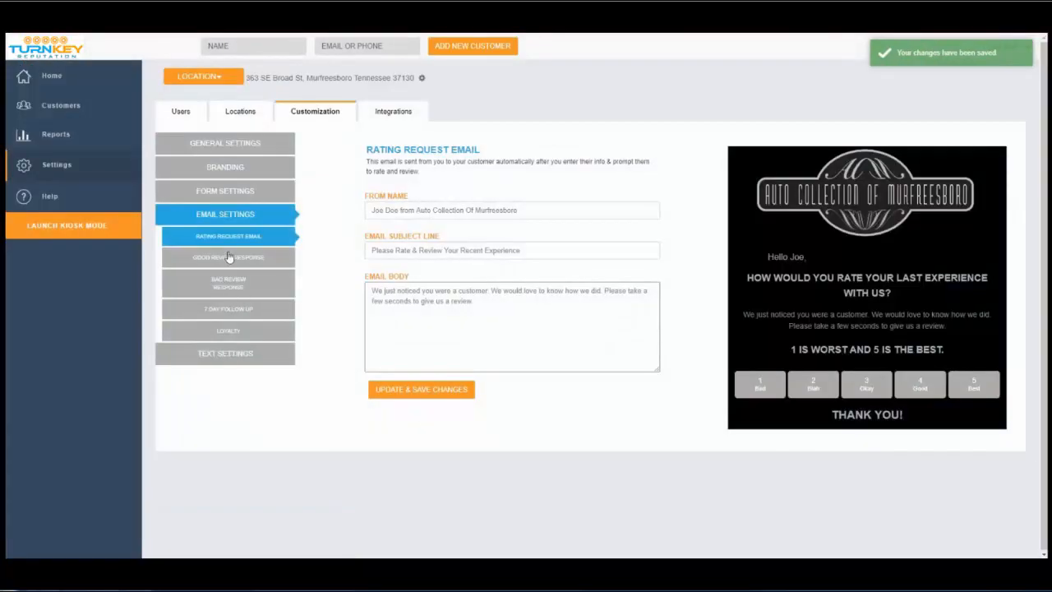
Review the Good Review, Bad Review, 7 Day Follow Up and Loyalty templates, then Text Settings.
{"action": "left_click", "coordinate": [229, 258]}
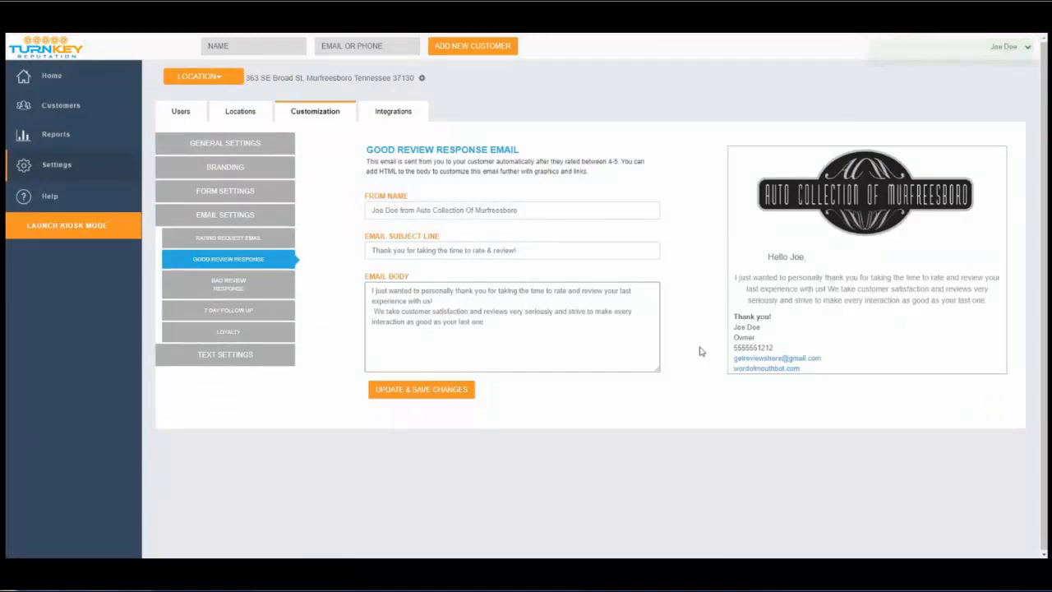
{"action": "left_click", "coordinate": [260, 286]}
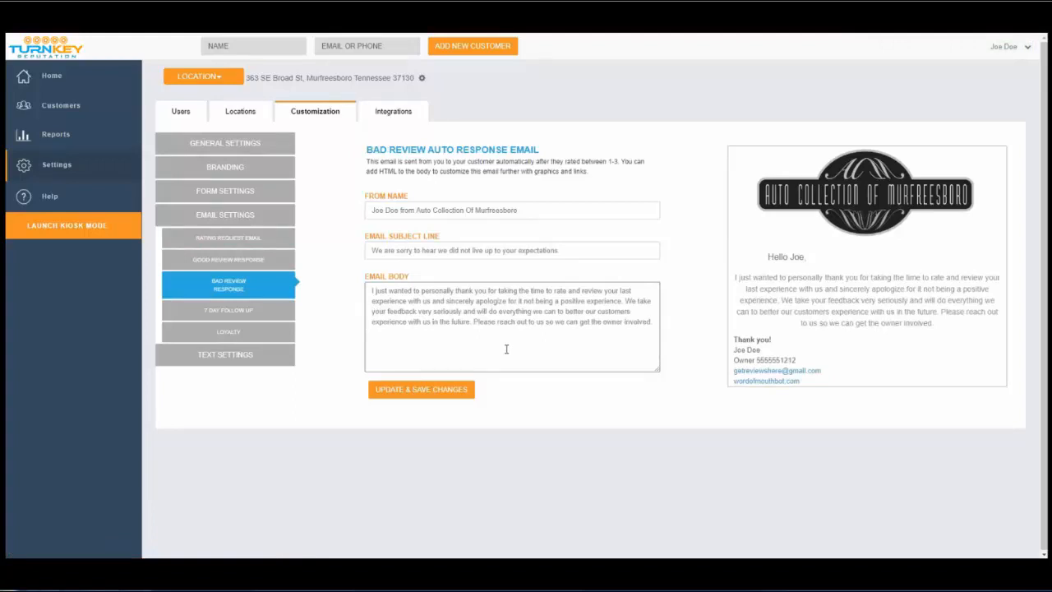
{"action": "left_click", "coordinate": [258, 314]}
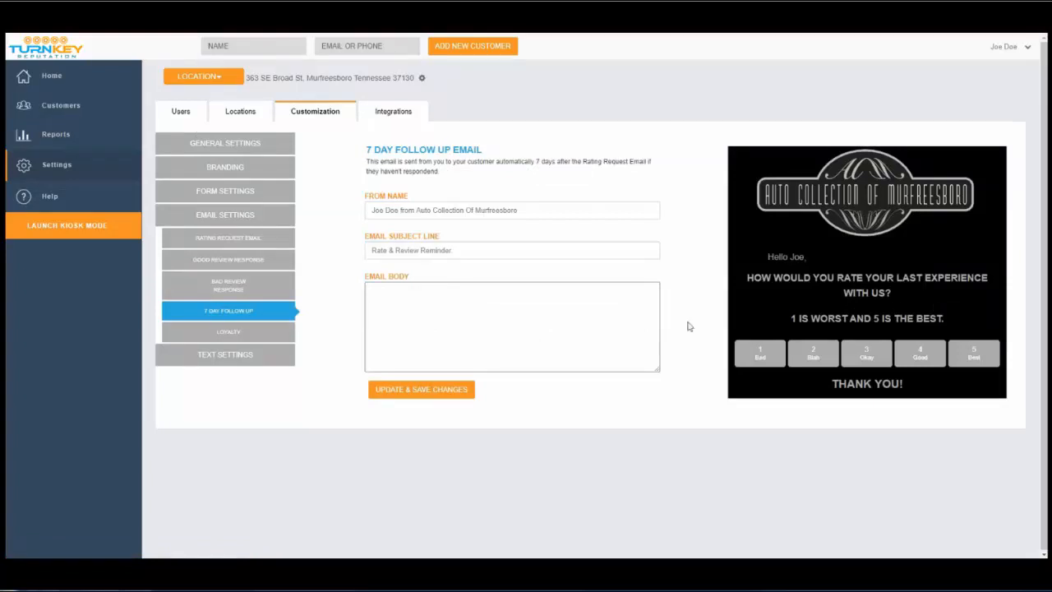
{"action": "left_click", "coordinate": [260, 337]}
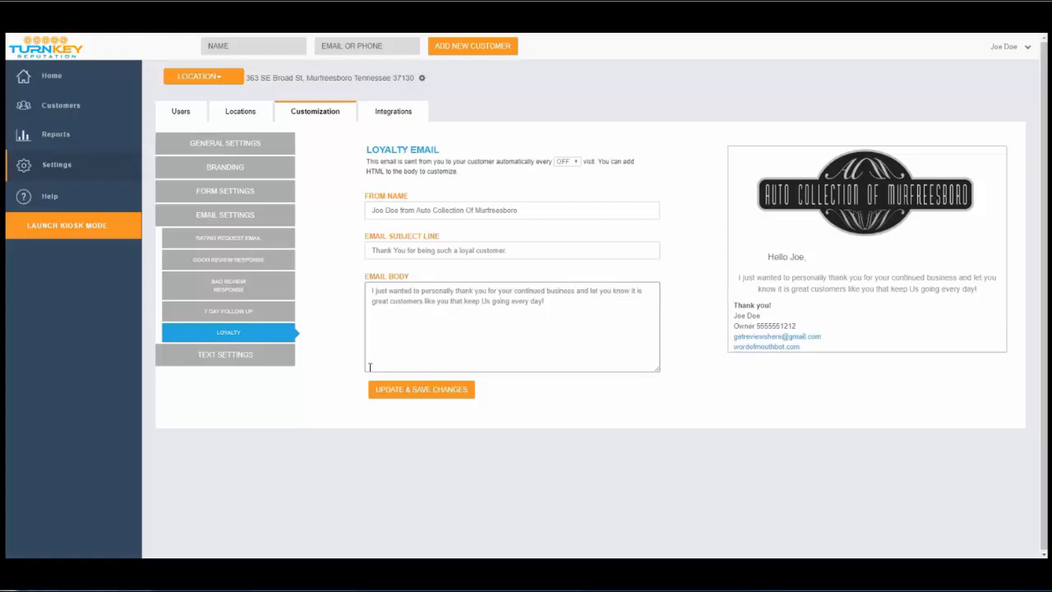
{"action": "left_click", "coordinate": [283, 358]}
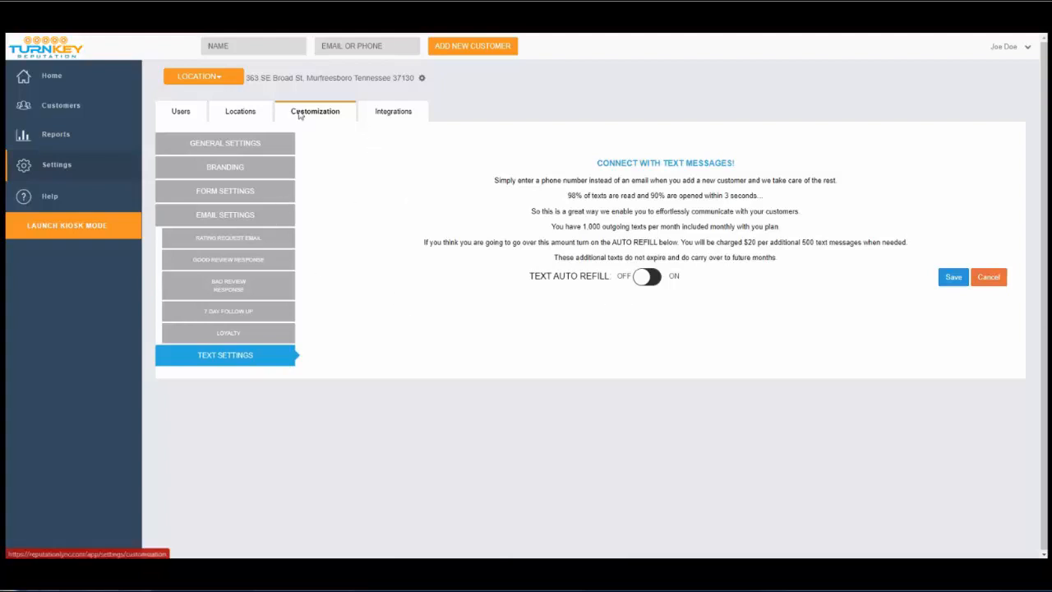
Show the Integrations tab with the Zapier connection and the account's API key options.
{"action": "left_click", "coordinate": [395, 111]}
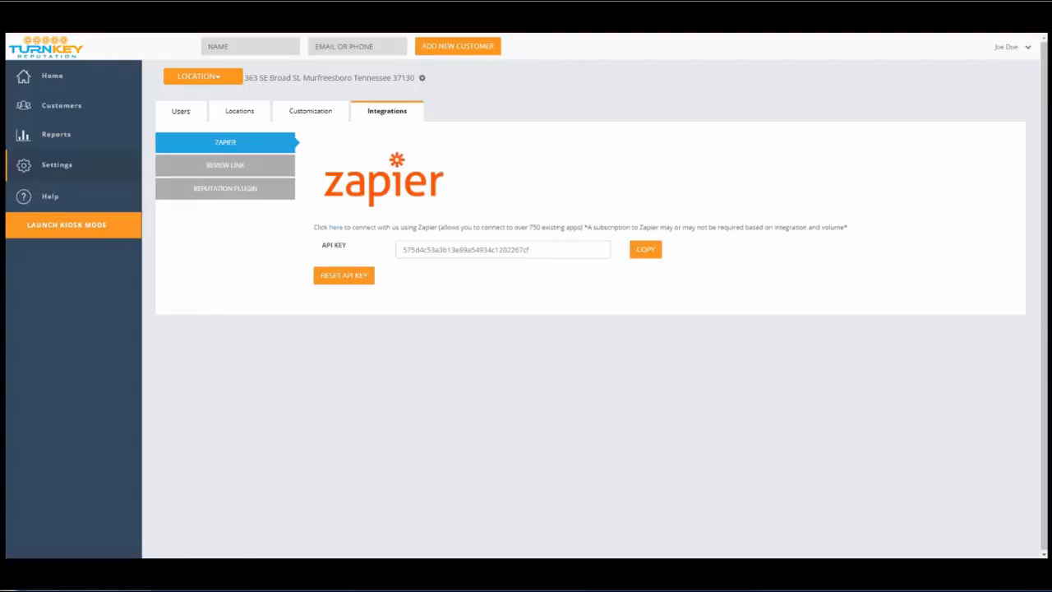
Add a test customer with the saved name and a test Gmail address to trigger a rating request.
{"action": "left_click", "coordinate": [286, 44]}
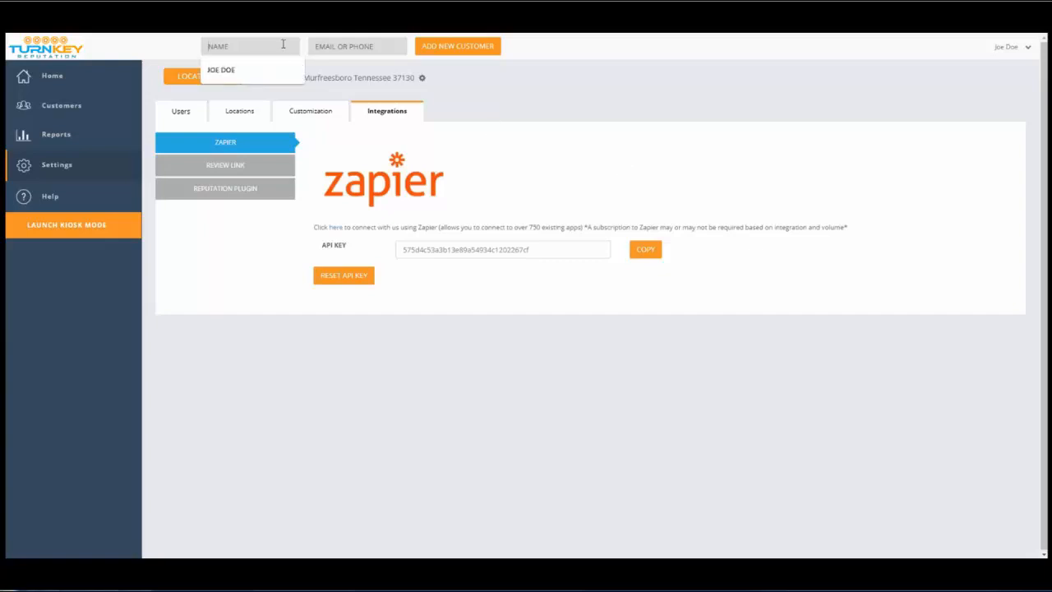
{"action": "left_click", "coordinate": [275, 67]}
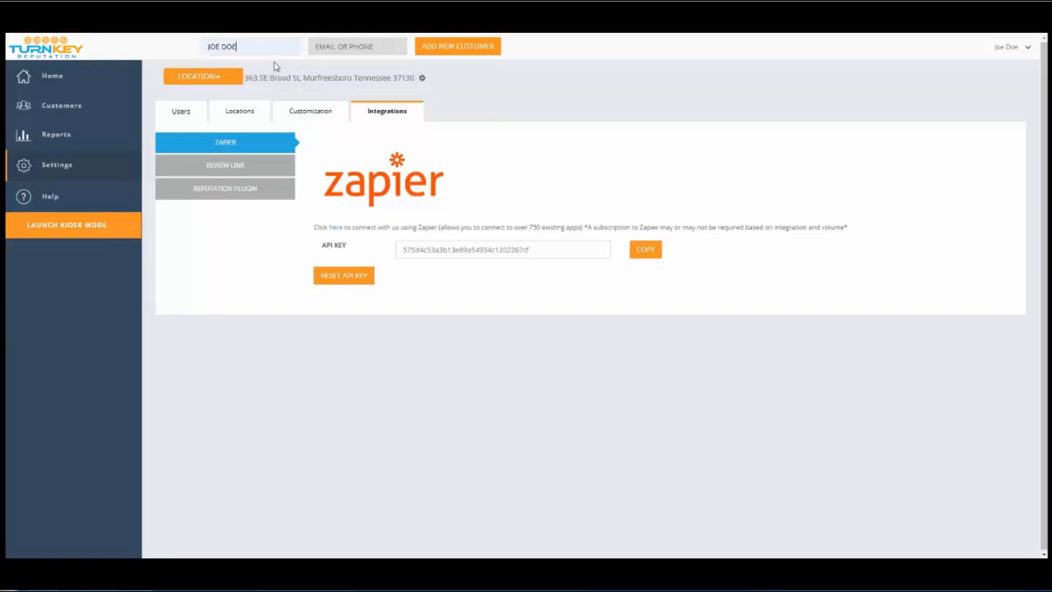
{"action": "left_click", "coordinate": [334, 46]}
{"action": "left_click", "coordinate": [477, 50]}
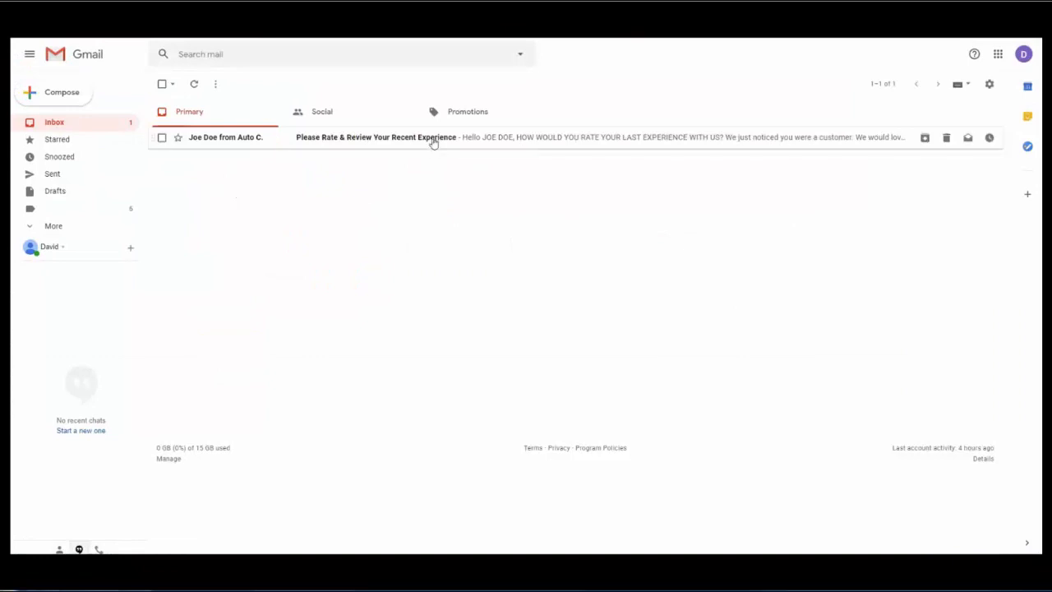
Open the 'Please Rate & Review Your Recent Experience' email and rate it 5 Best.
{"action": "left_click", "coordinate": [433, 139]}
{"action": "scroll", "coordinate": [822, 355], "scroll_direction": "down", "scroll_amount": 2}
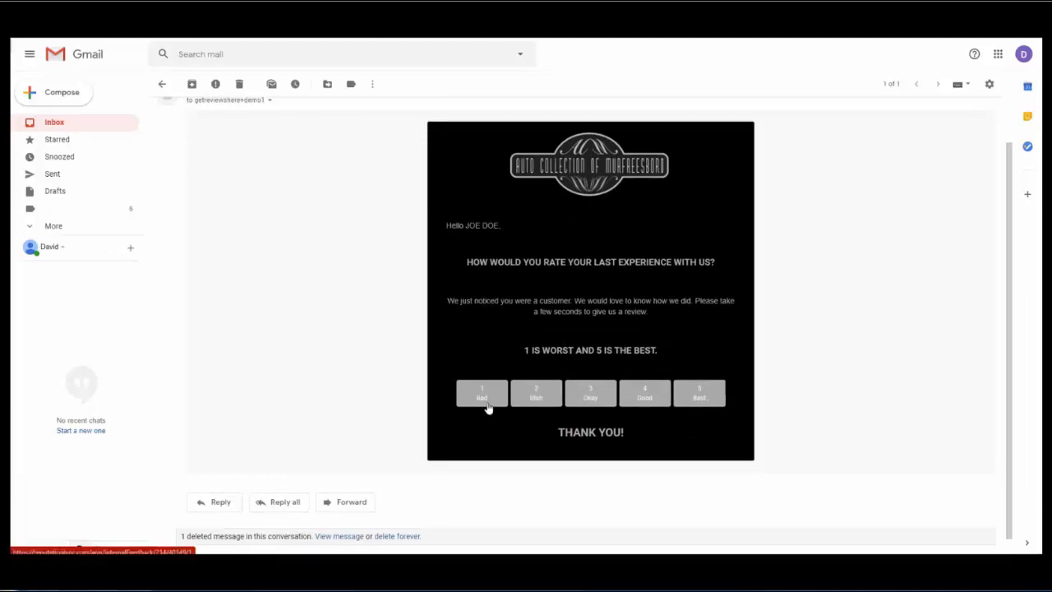
{"action": "left_click", "coordinate": [698, 398]}
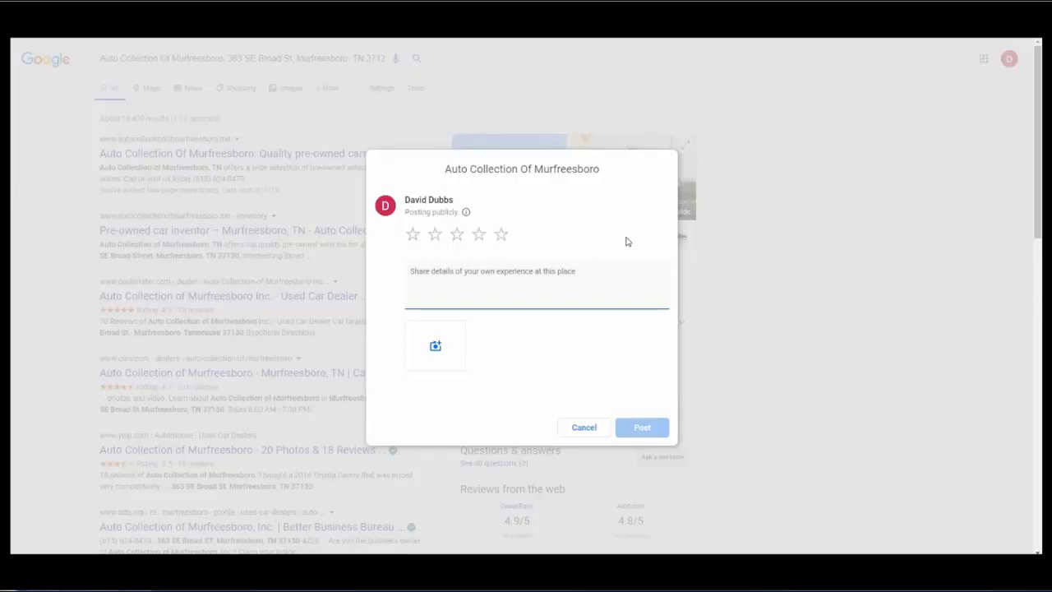
Give Auto Collection Of Murfreesboro five stars in the Google review dialog.
{"action": "left_click", "coordinate": [502, 235]}
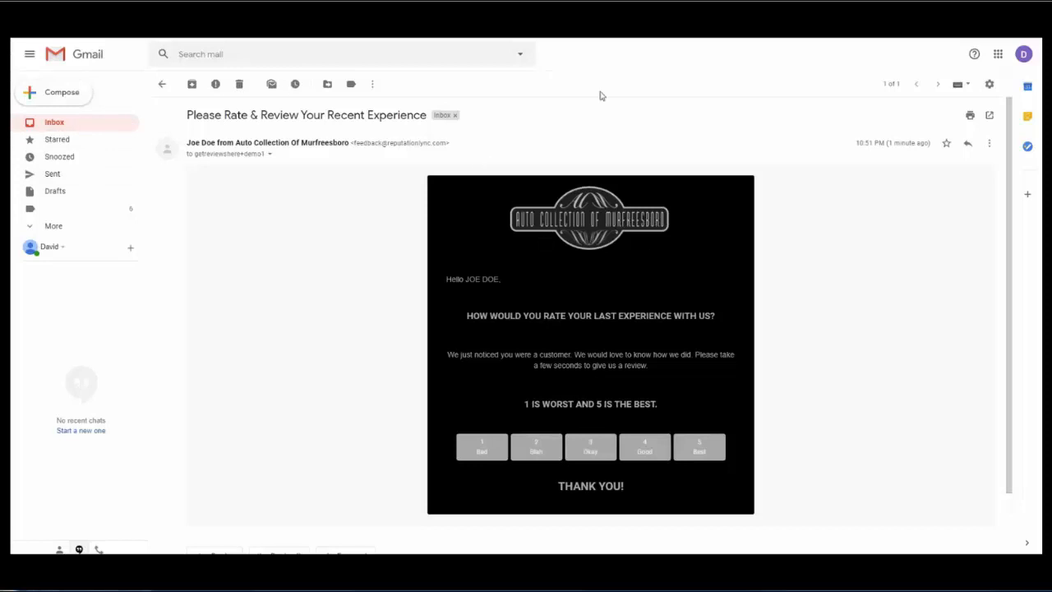
Rate the experience 2 Blah in the email to reach the feedback form.
{"action": "left_click", "coordinate": [538, 447]}
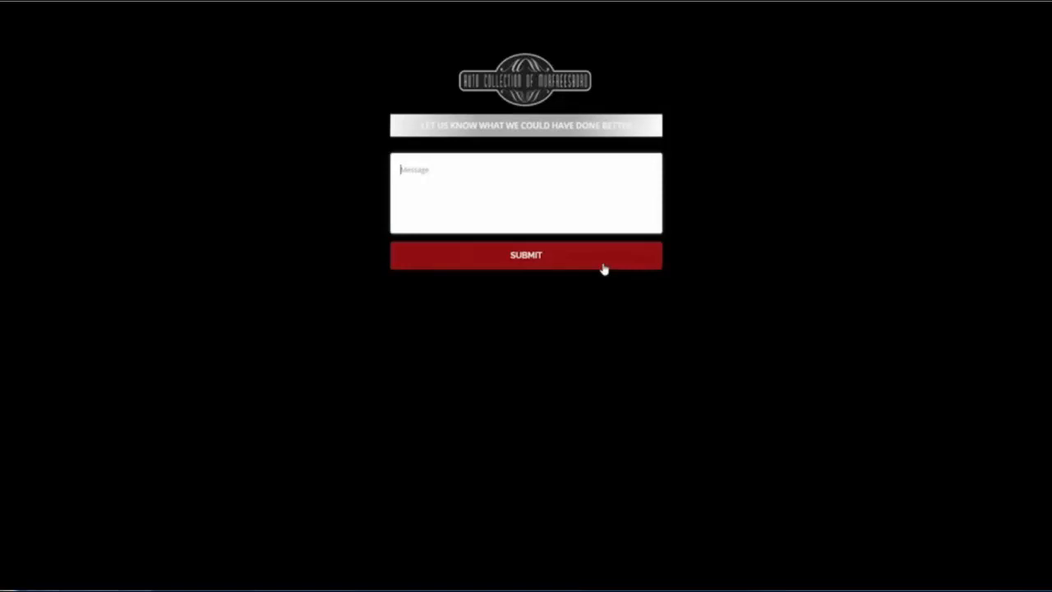
Submit the low-rating feedback form with its message left blank.
{"action": "left_click", "coordinate": [604, 268]}
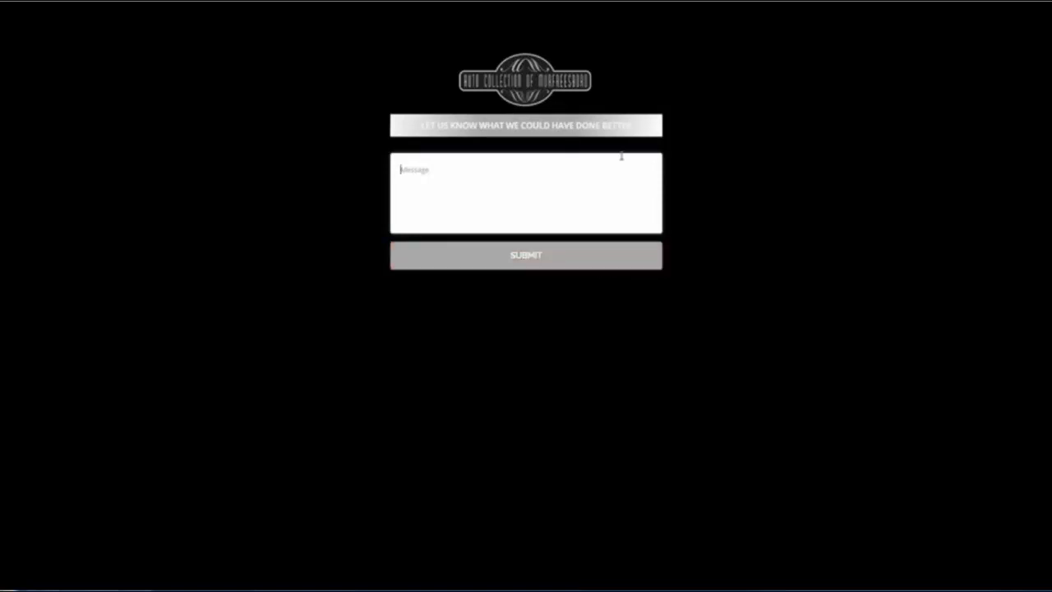